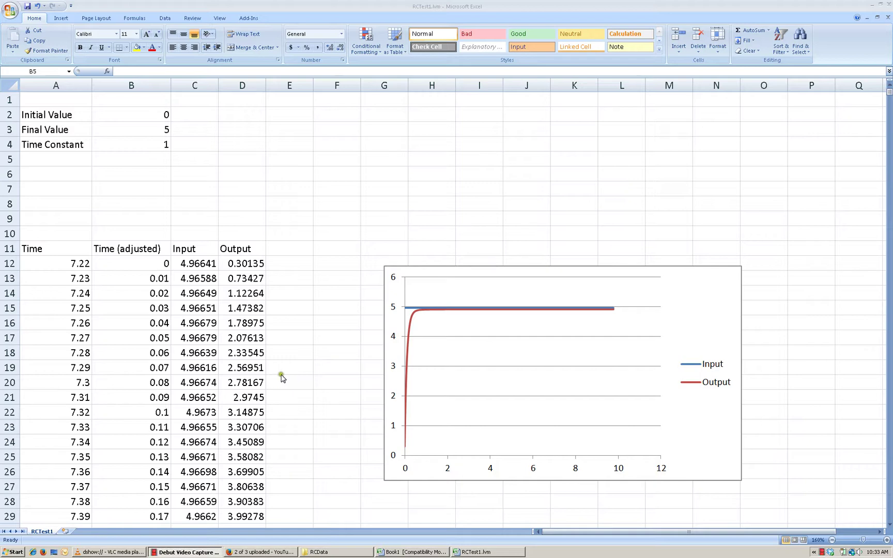
# Step: Set the Time Constant in cell B4 to 0.1
pyautogui.scroll(-1, 245, 377)
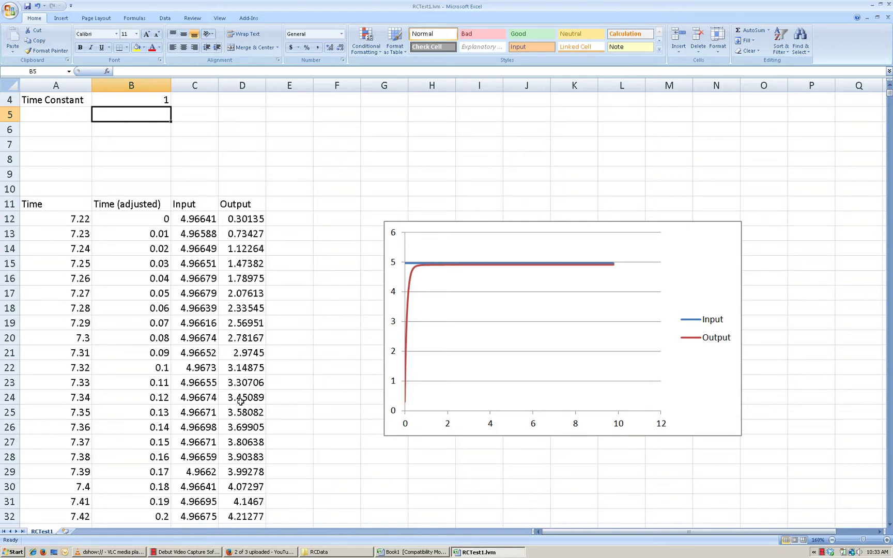
pyautogui.scroll(1, 241, 402)
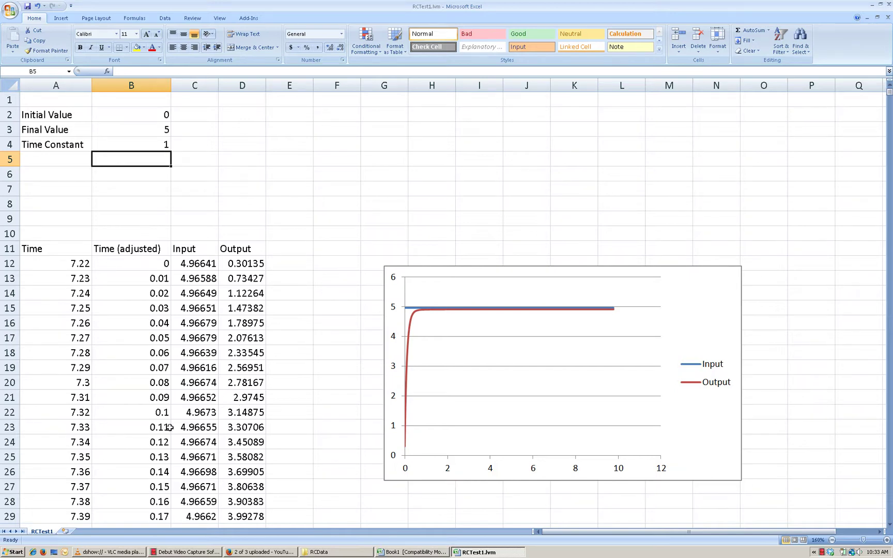
pyautogui.click(141, 145)
pyautogui.write('0.1')
pyautogui.press('Return')
# Step: Consult the handwritten RC circuit equations in VLC media player and enter the column heading Model in cell E11 of the RCTest1 worksheet
pyautogui.click(136, 553)
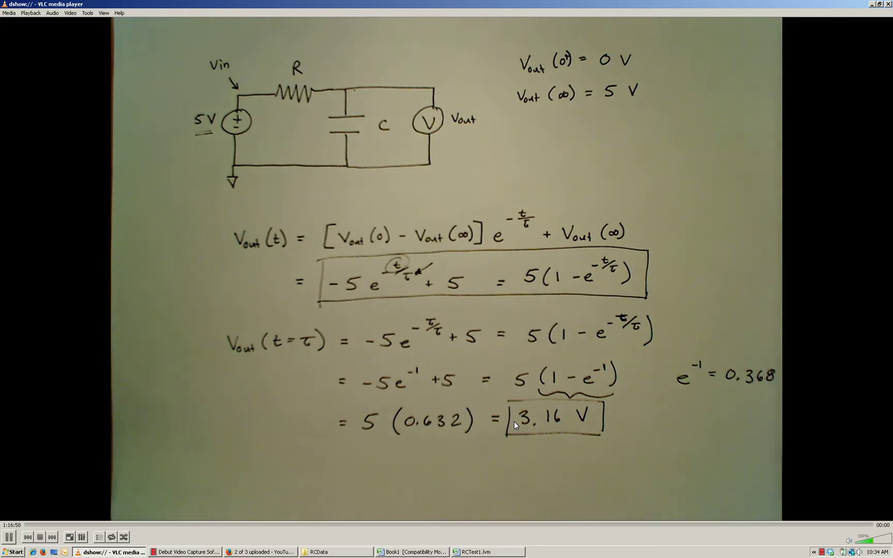
pyautogui.click(464, 552)
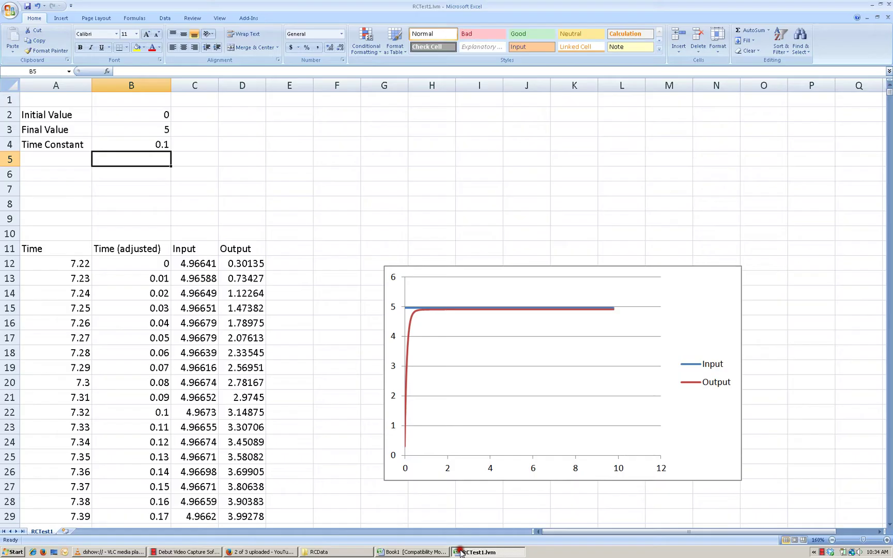
pyautogui.click(286, 248)
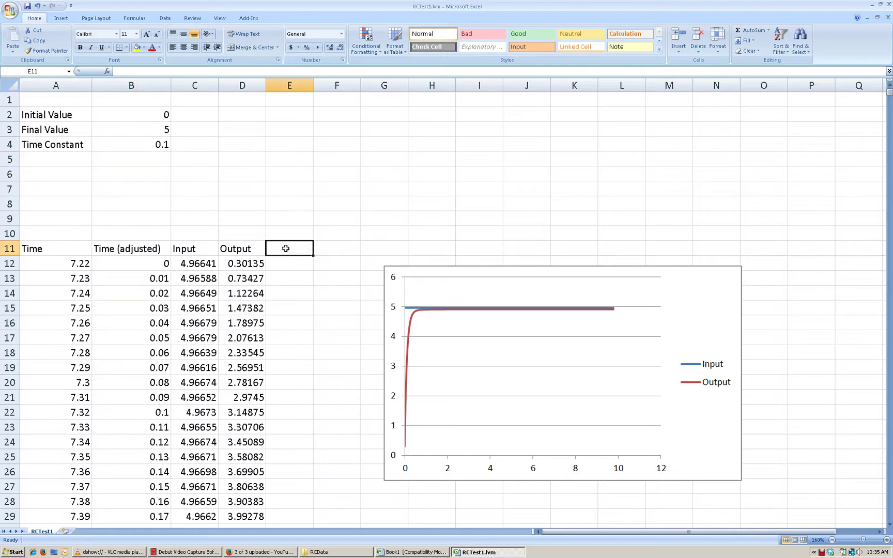
pyautogui.write('Model')
pyautogui.press('Return')
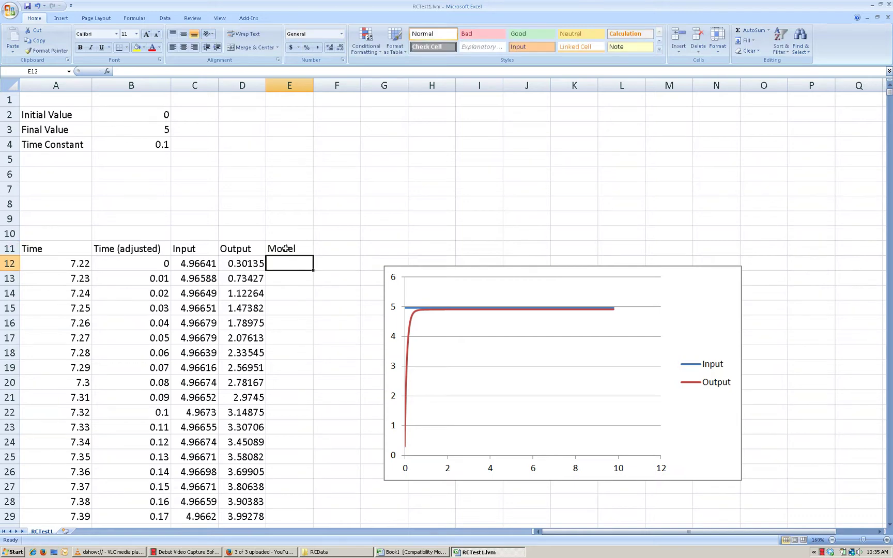
# Step: Enter the charging model formula =$B$3*(1-EXP(-B12/$B$4)) in cell E12, consulting the handwritten equation in VLC media player
pyautogui.write('=')
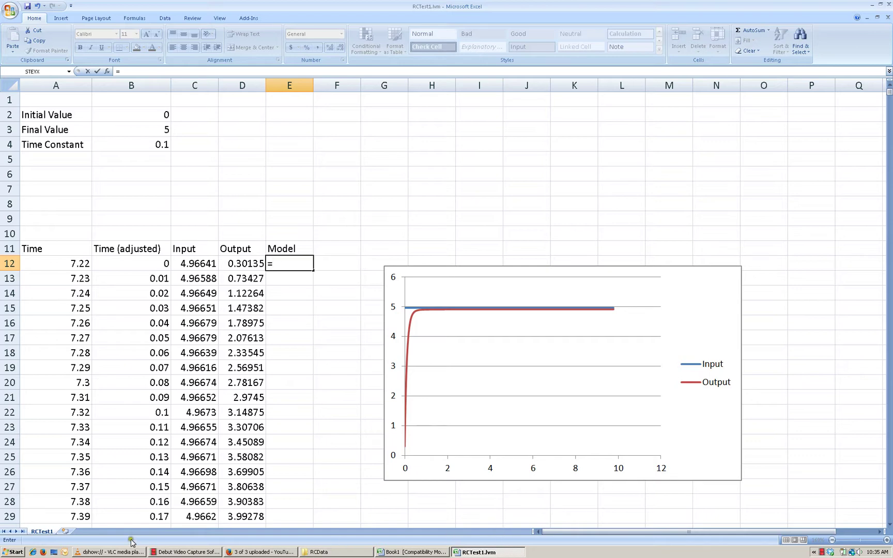
pyautogui.click(110, 552)
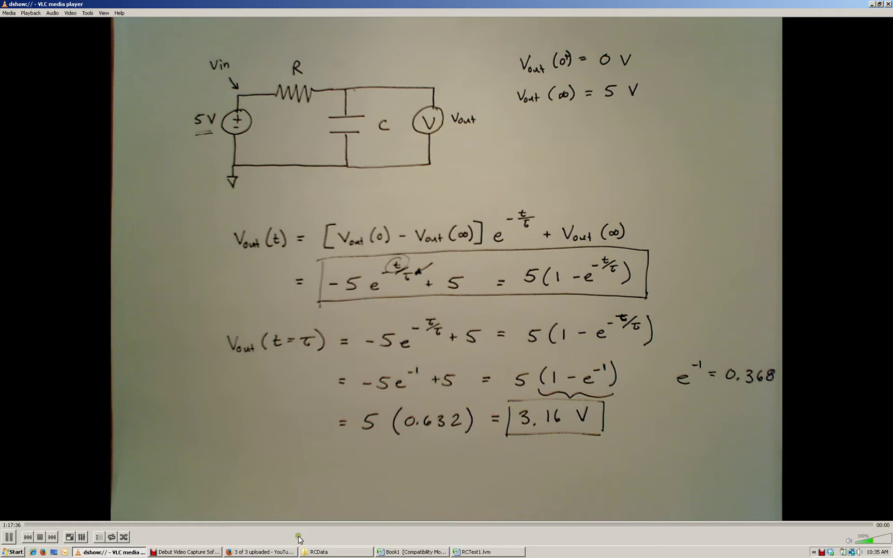
pyautogui.click(473, 552)
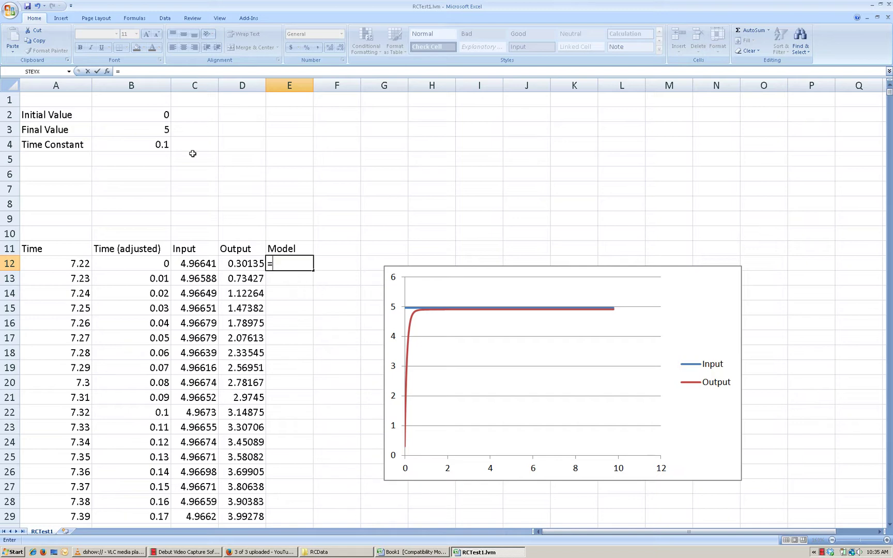
pyautogui.click(151, 128)
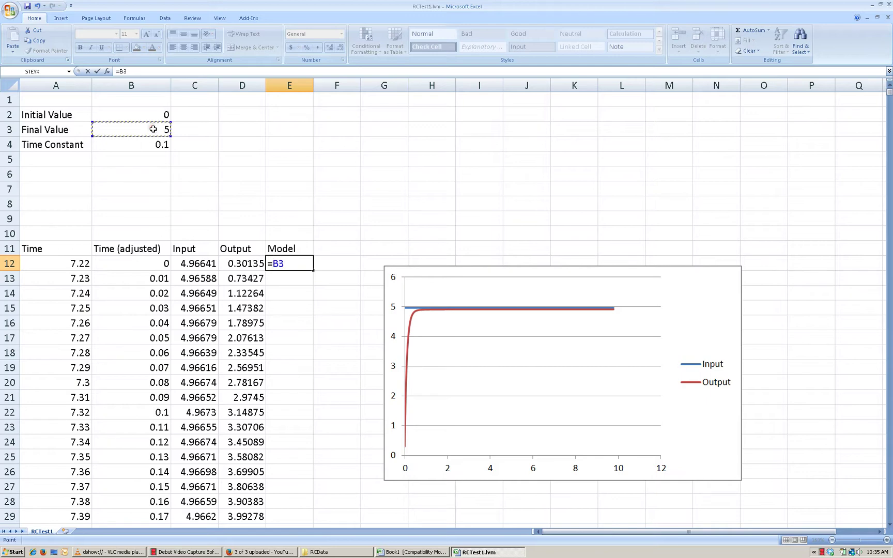
pyautogui.press('F4')
pyautogui.write('*(1-exp(-')
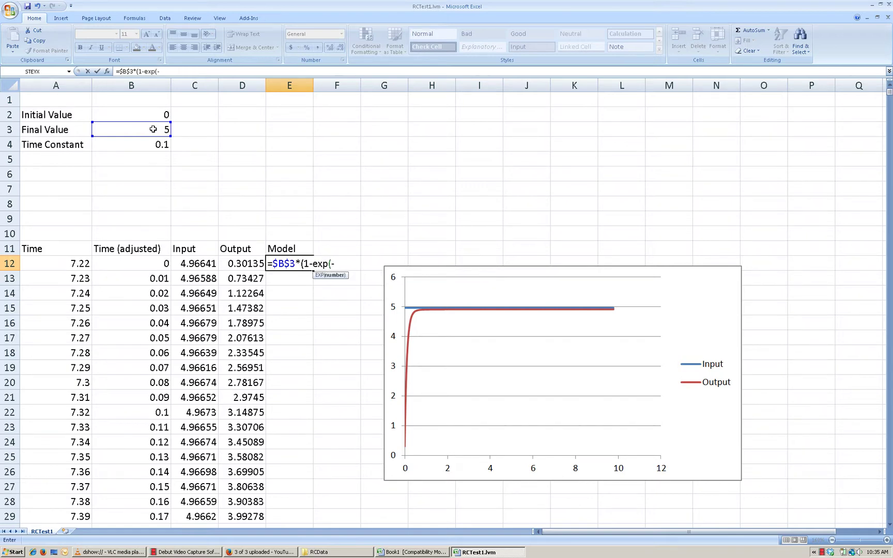
pyautogui.click(139, 263)
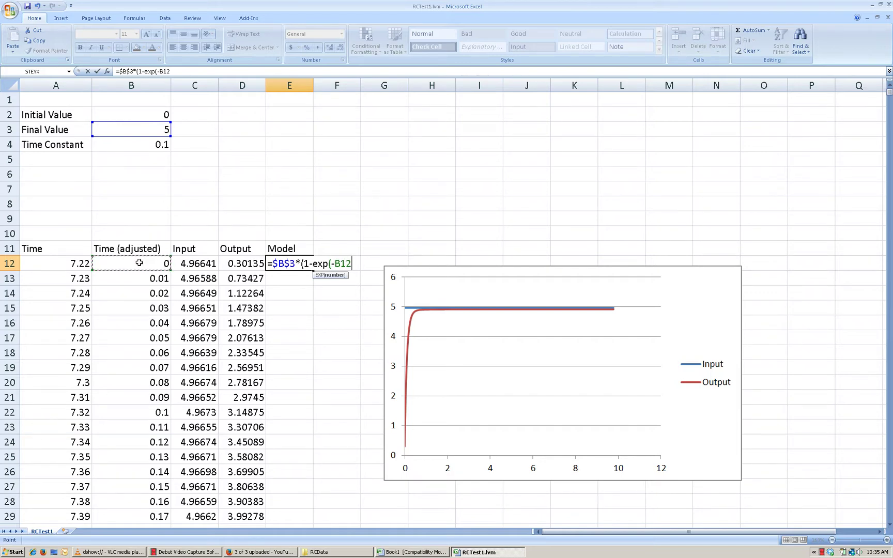
pyautogui.write('/')
pyautogui.click(145, 145)
pyautogui.press('F4')
pyautogui.write(')')
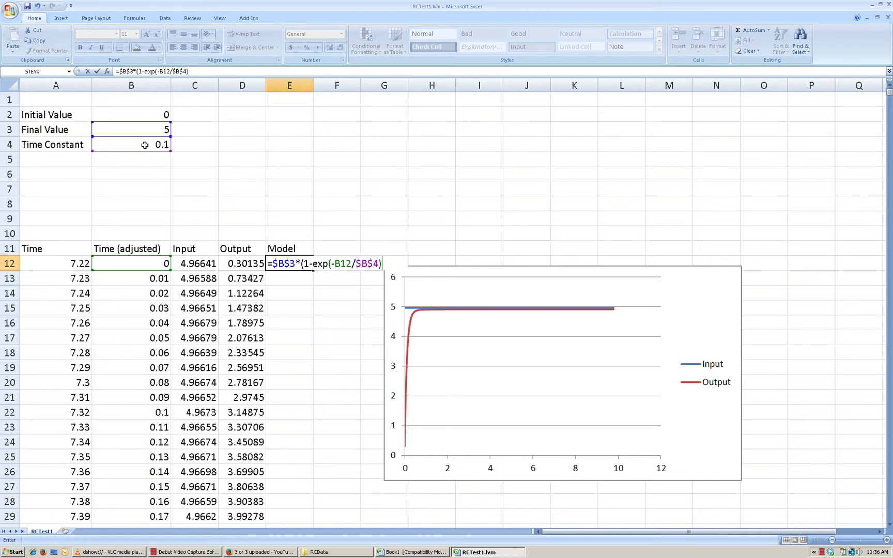
pyautogui.write(')')
pyautogui.press('Return')
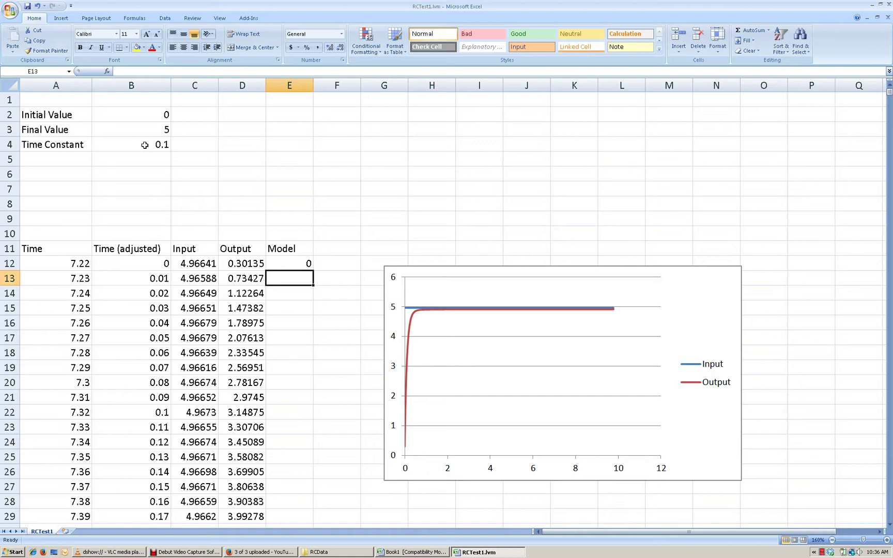
# Step: Fill the E12 formula down the Model column alongside all the data rows
pyautogui.click(289, 264)
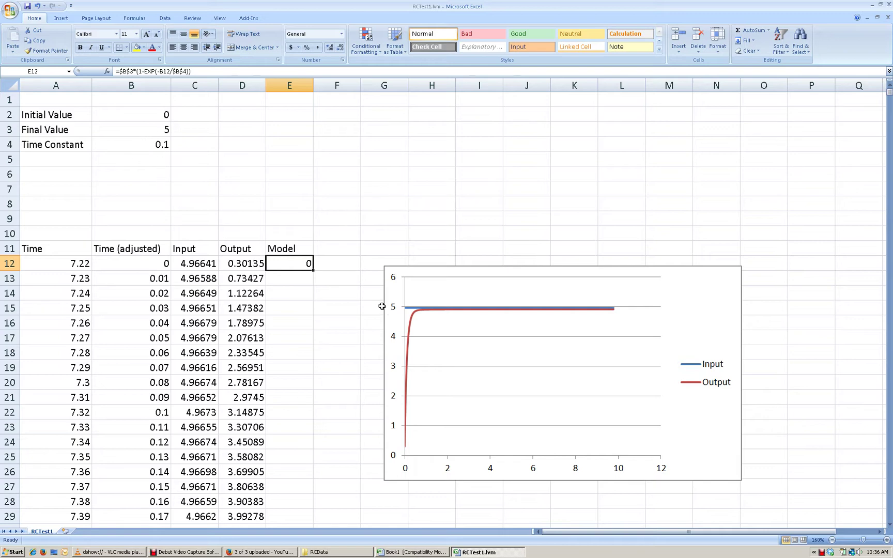
pyautogui.click(314, 269)
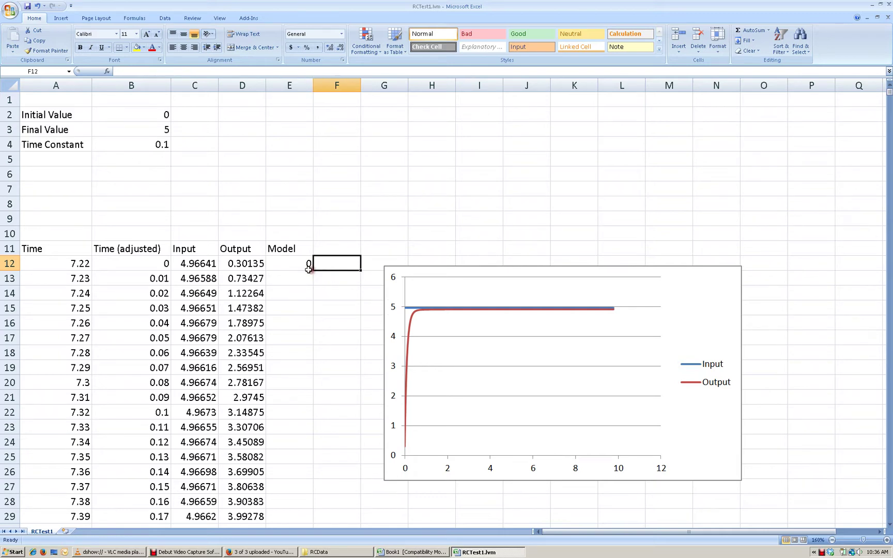
pyautogui.click(297, 261)
pyautogui.doubleClick(312, 270)
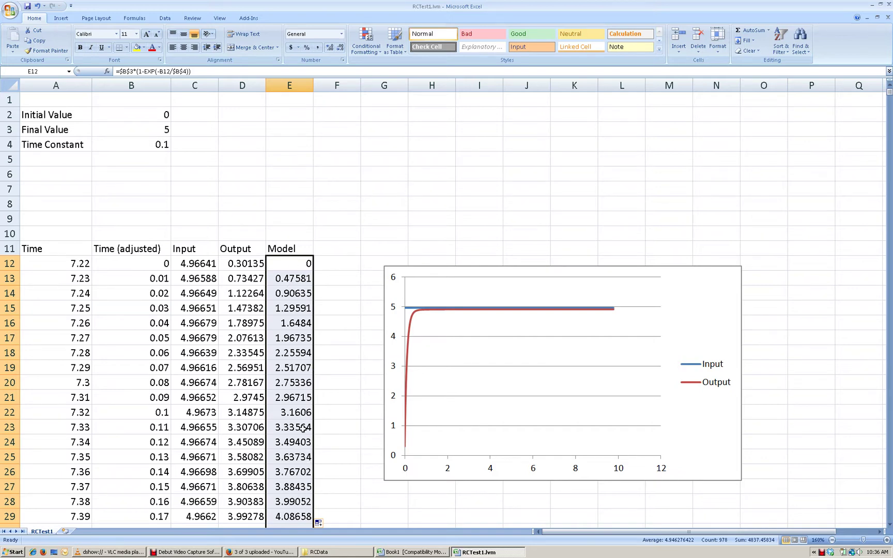
# Step: Extend the chart's source data to include the Model column as a third series
pyautogui.click(722, 313)
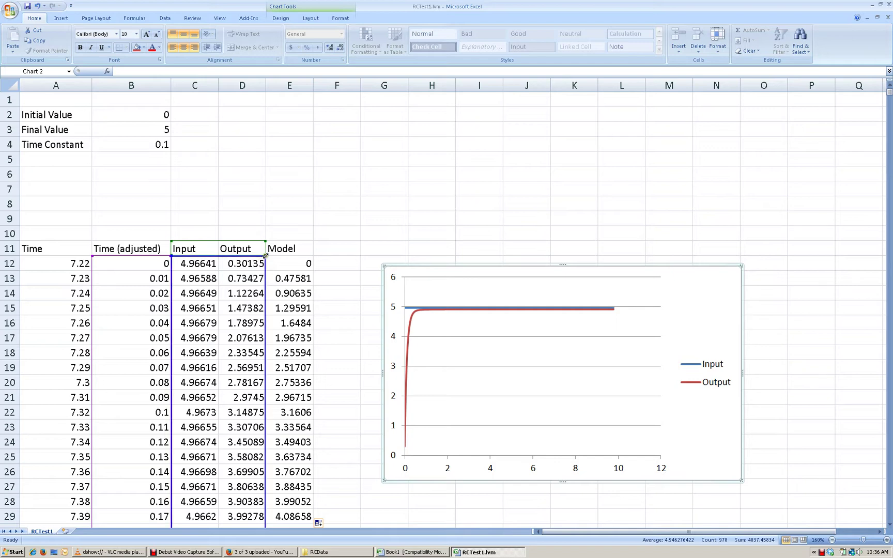
pyautogui.moveTo(266, 256); pyautogui.dragTo(301, 254)
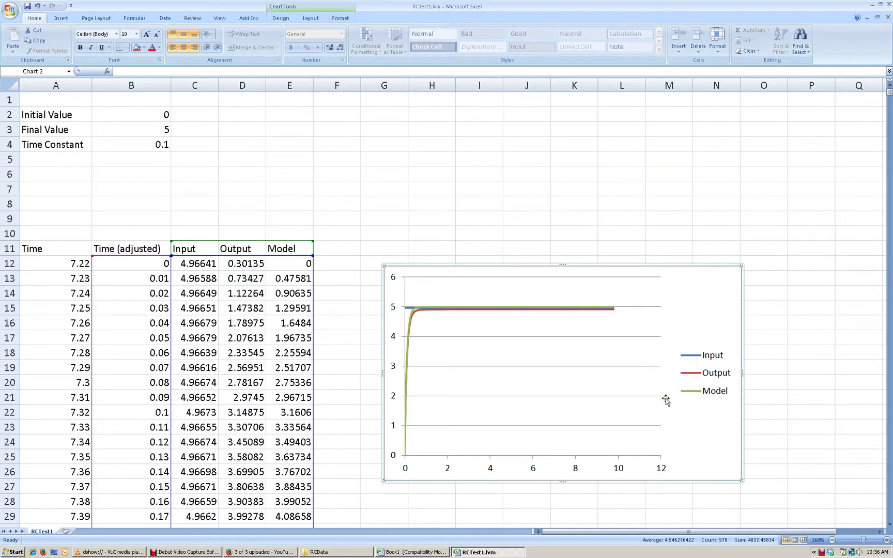
# Step: Move the chart up beside the parameter rows and enlarge it
pyautogui.click(719, 301)
pyautogui.moveTo(719, 301); pyautogui.dragTo(679, 161)
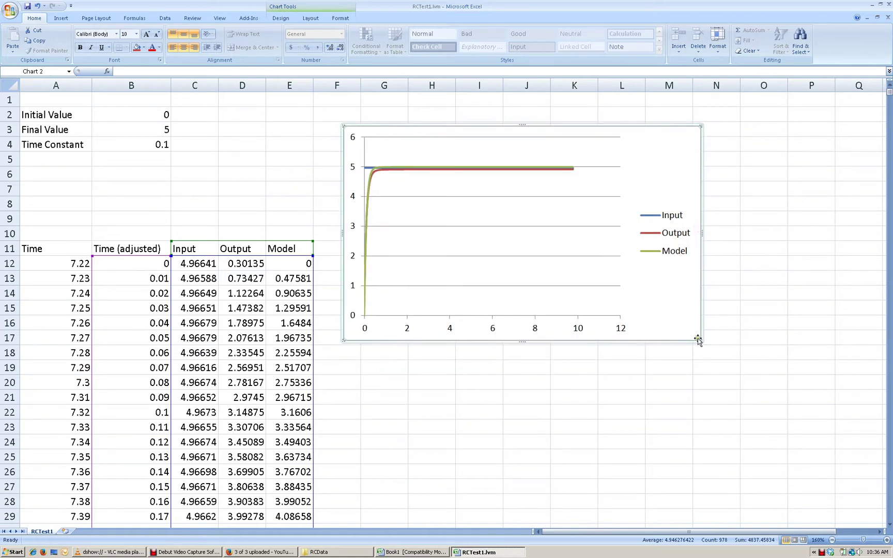
pyautogui.moveTo(698, 338); pyautogui.dragTo(782, 357)
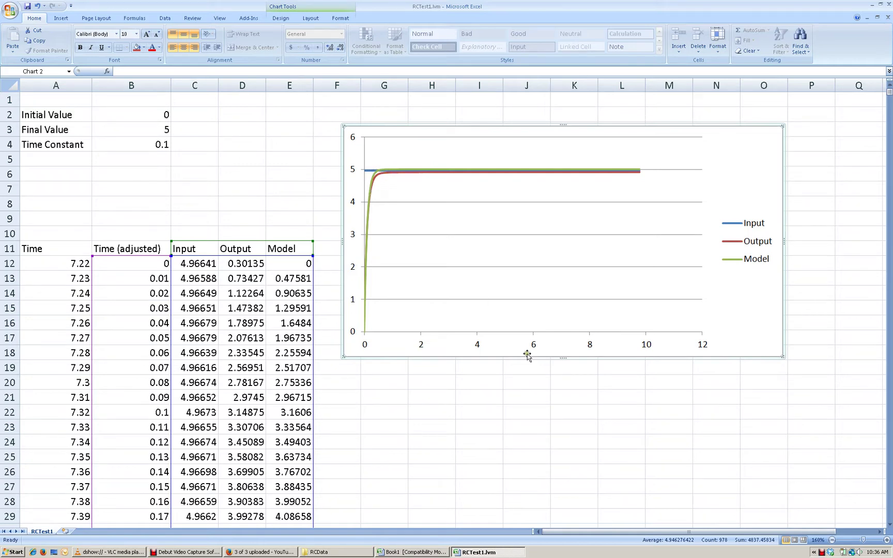
# Step: Fix the chart's horizontal axis to a minimum of 0.0 and a maximum of 1
pyautogui.rightClick(479, 345)
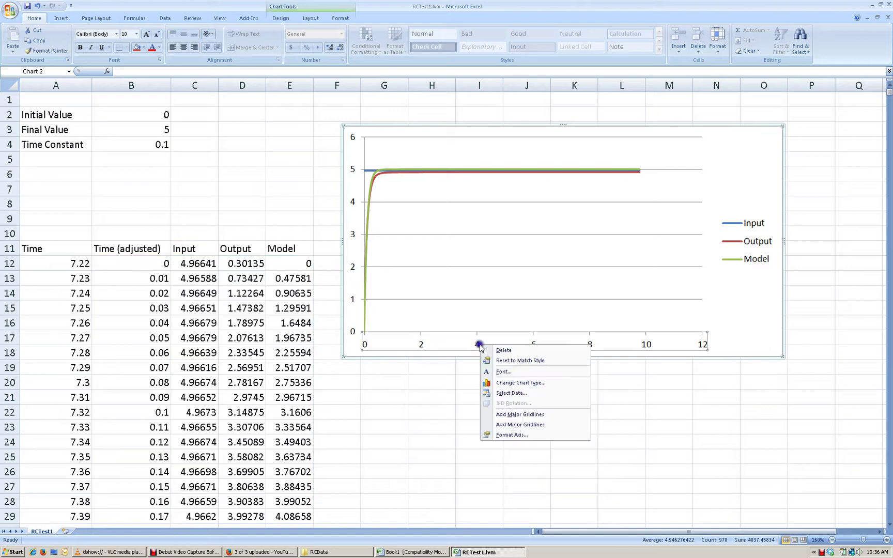
pyautogui.click(514, 435)
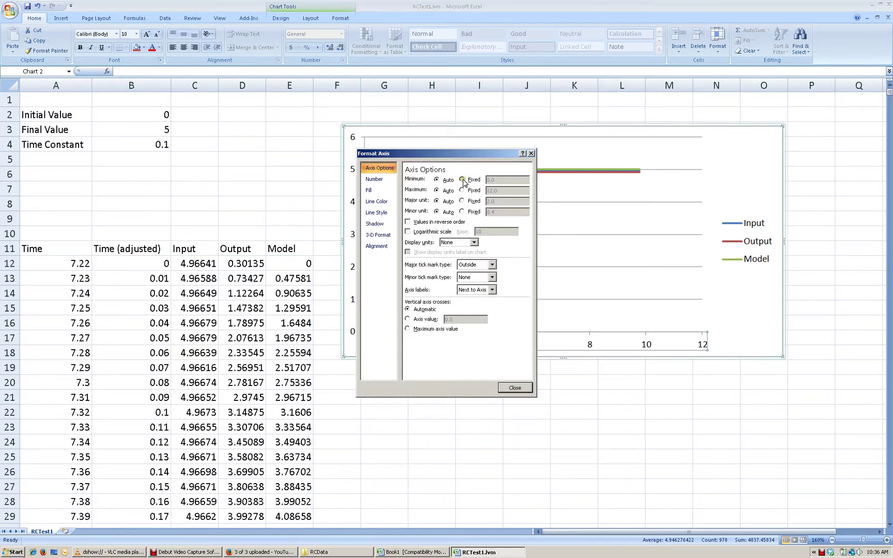
pyautogui.click(461, 179)
pyautogui.click(462, 190)
pyautogui.write('2')
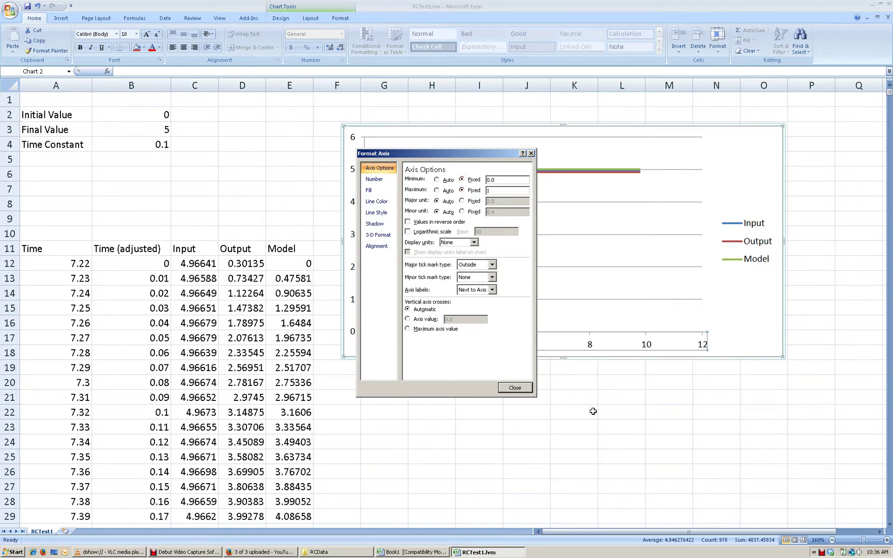
pyautogui.click(510, 386)
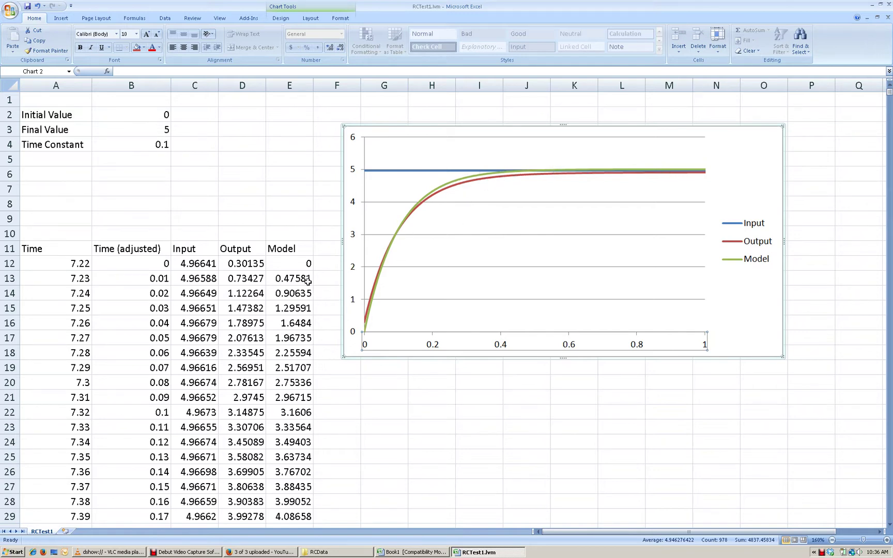
# Step: Shift the chart clear of column F and enter the heading Squared Difference in cell F11
pyautogui.click(434, 130)
pyautogui.moveTo(434, 131); pyautogui.dragTo(470, 129)
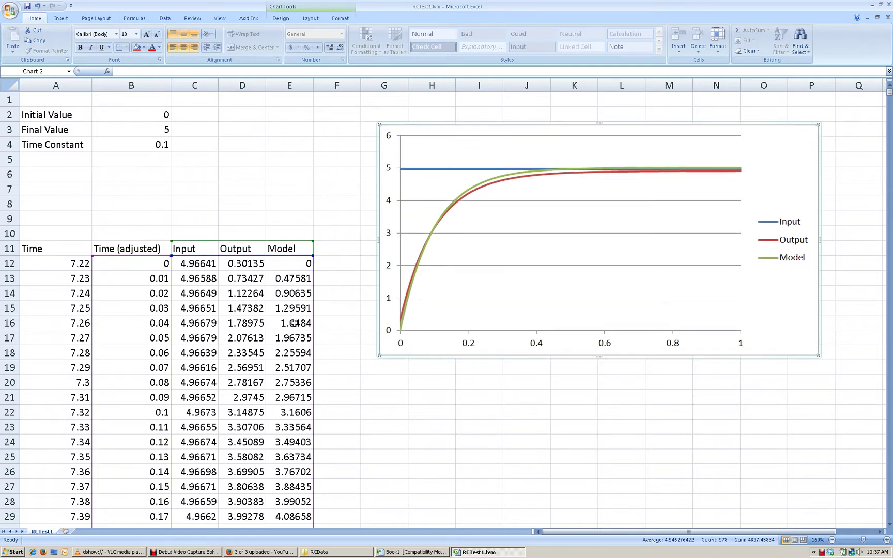
pyautogui.click(335, 248)
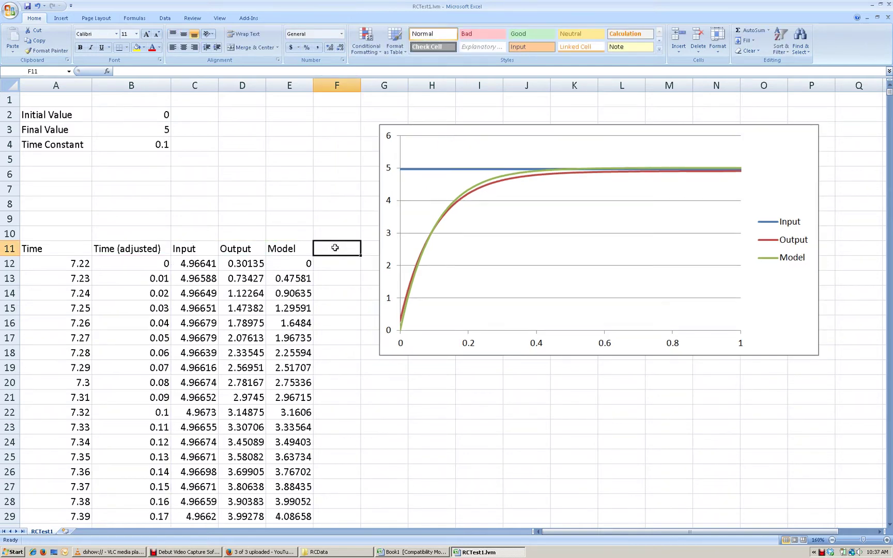
pyautogui.click(290, 265)
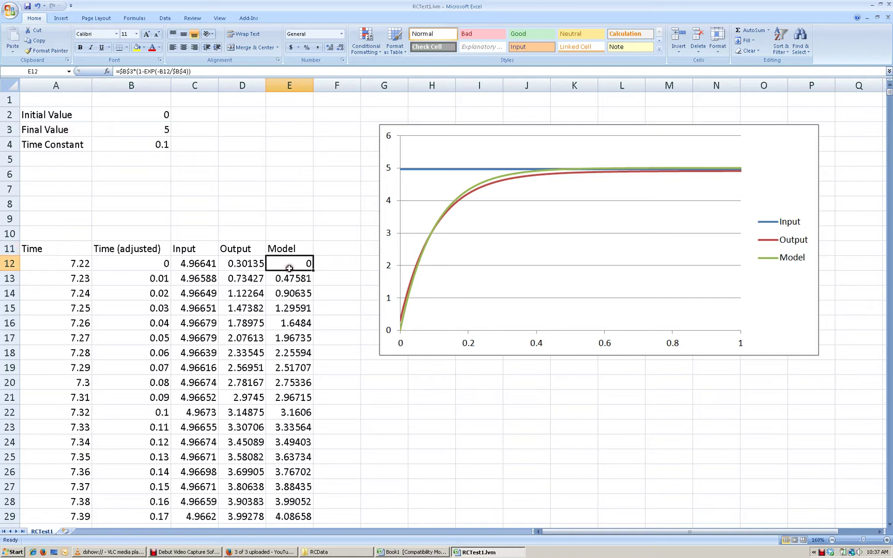
pyautogui.click(240, 266)
pyautogui.click(354, 250)
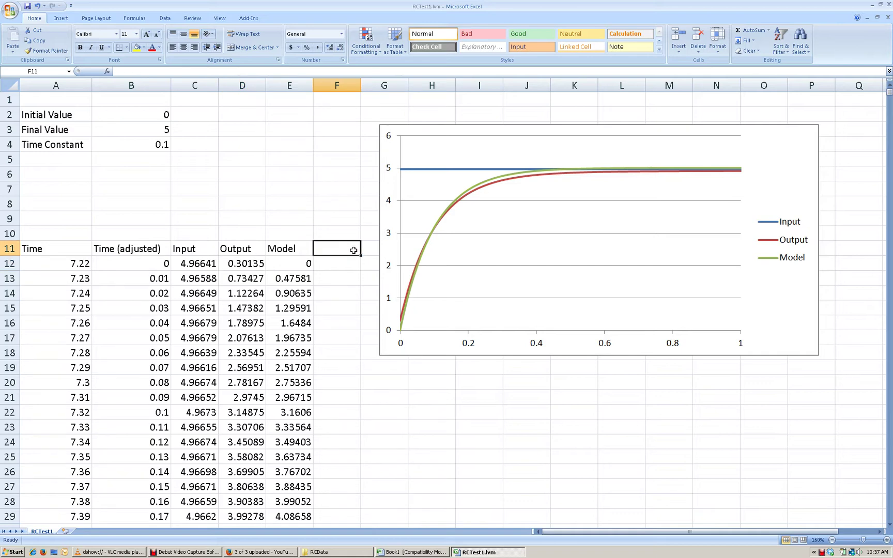
pyautogui.write('Squared Fi')
pyautogui.press('BackSpace')
pyautogui.press('BackSpace')
pyautogui.write('Difference')
pyautogui.press('Return')
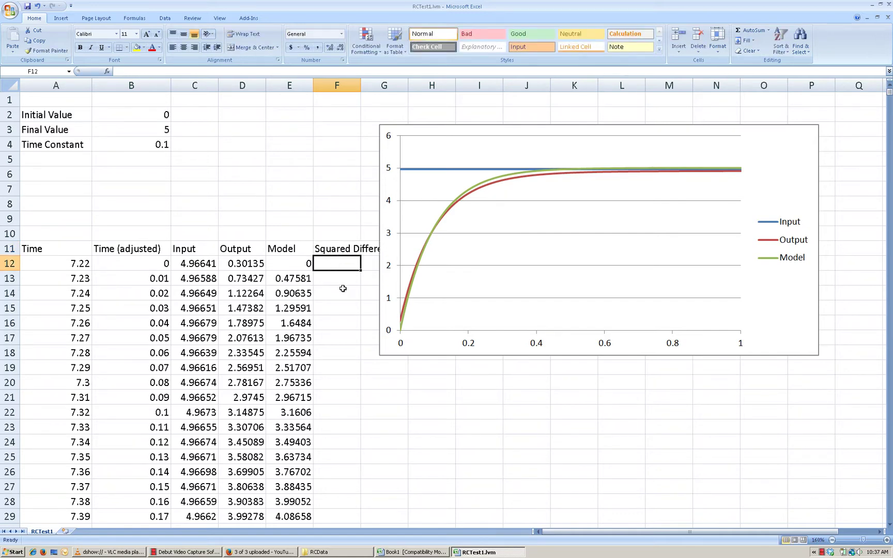
# Step: Enter =(E12-D12)^2 in cell F12 and fill it down the Squared Difference column
pyautogui.write('=(')
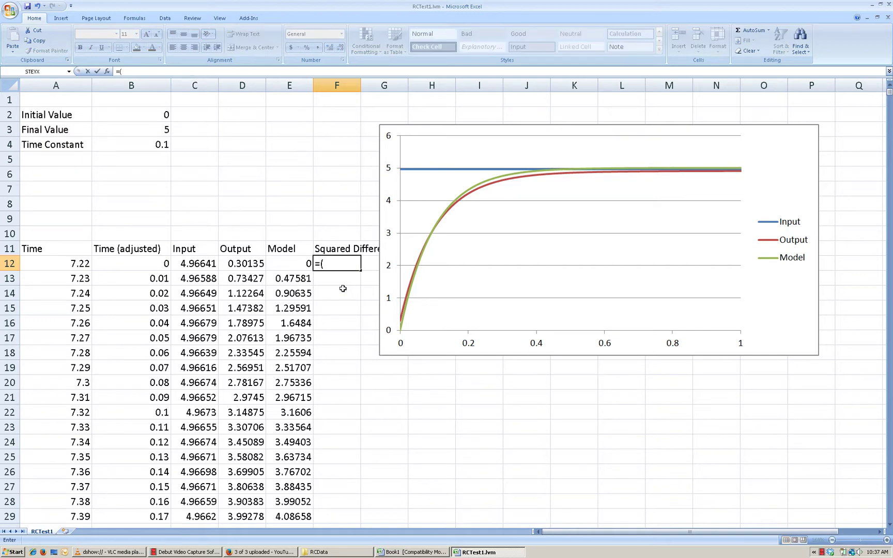
pyautogui.press('Left')
pyautogui.write('-')
pyautogui.press('Left')
pyautogui.press('Left')
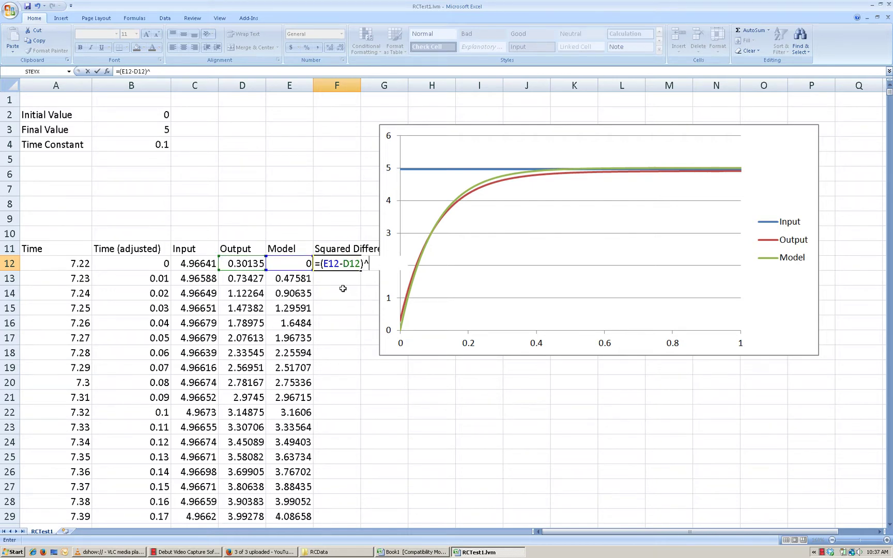
pyautogui.write('2')
pyautogui.press('Return')
pyautogui.click(356, 264)
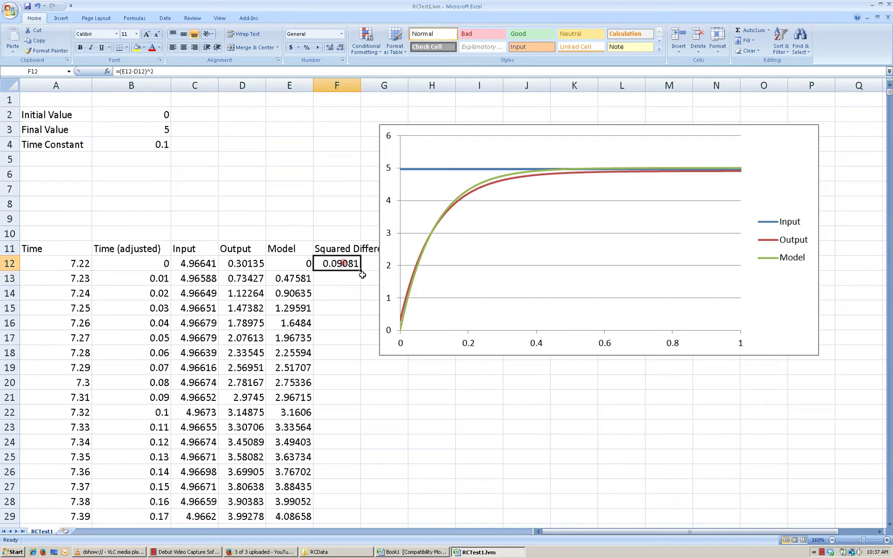
pyautogui.doubleClick(360, 270)
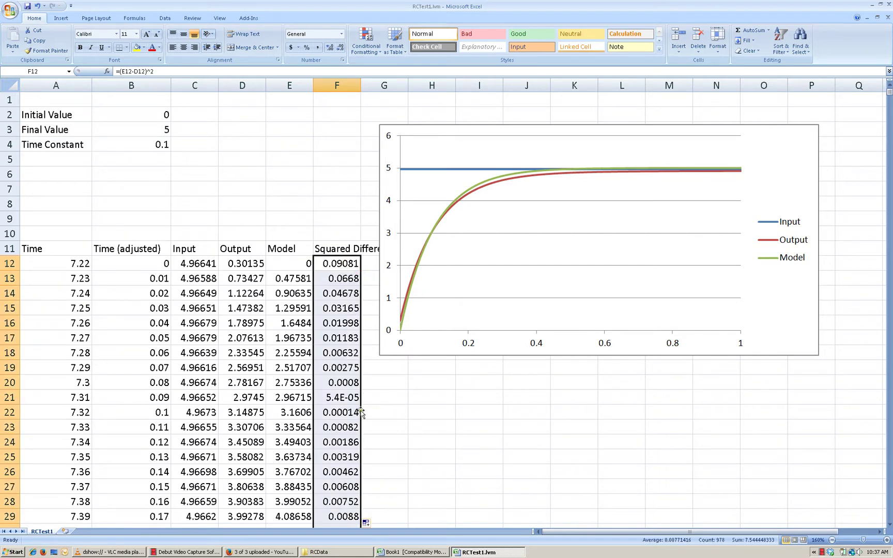
# Step: Enter the label SSD in cell E9 and sum the Squared Difference column F12:F989 in cell F9
pyautogui.click(285, 217)
pyautogui.write('SS')
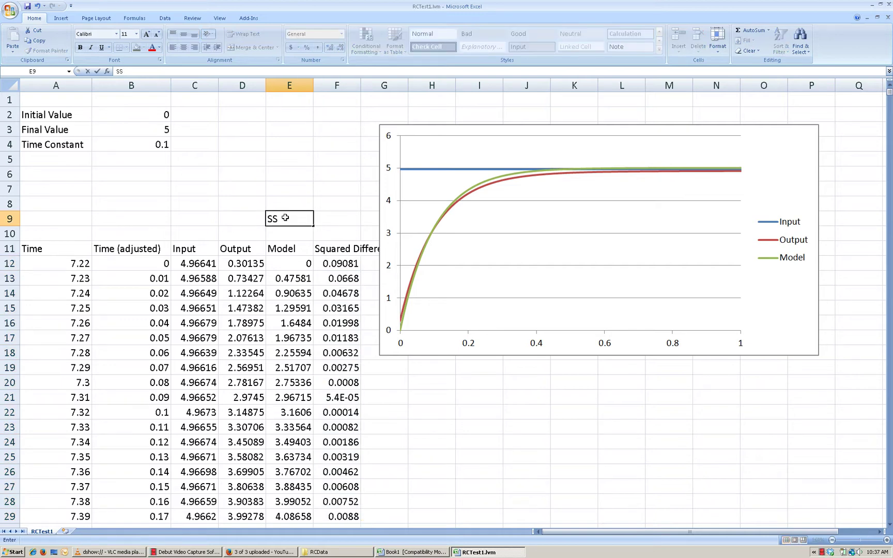
pyautogui.write('D')
pyautogui.press('Tab')
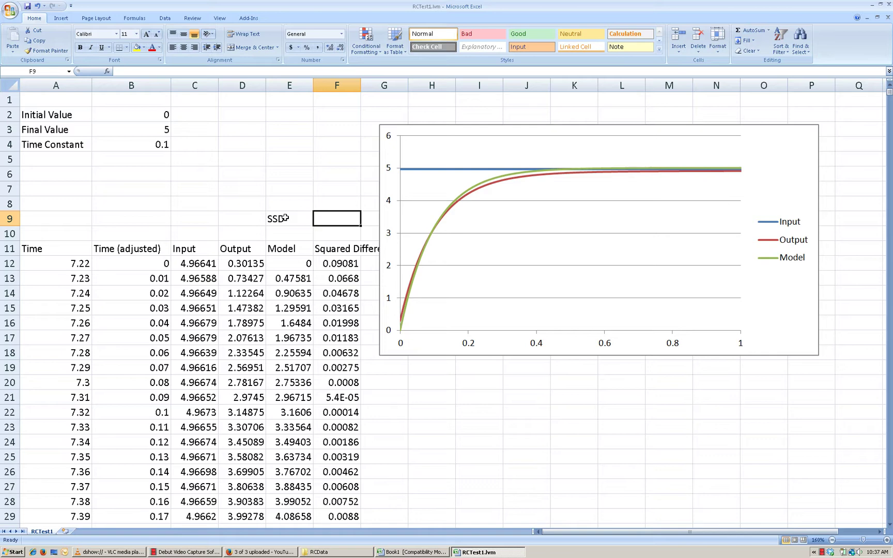
pyautogui.write('=sum(')
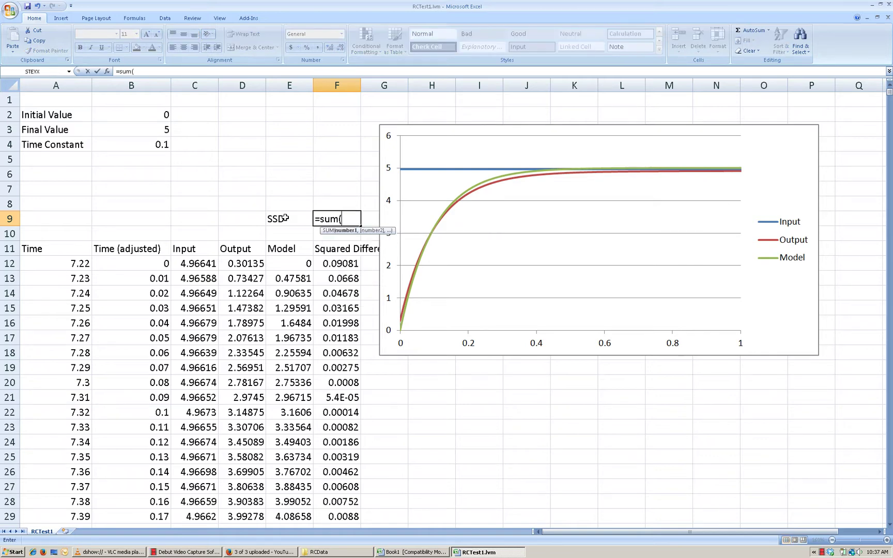
pyautogui.click(344, 262)
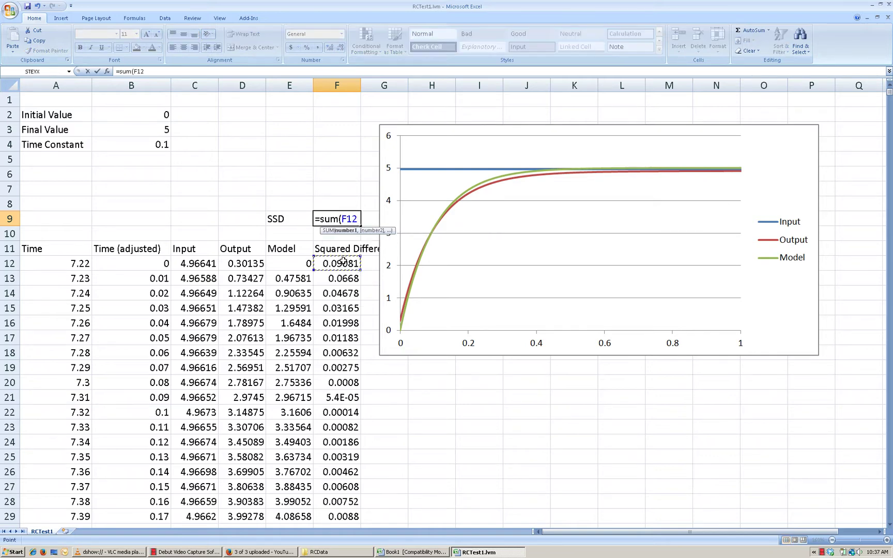
pyautogui.hotkey('ctrl', 'shift', 'Down')
pyautogui.press('Return')
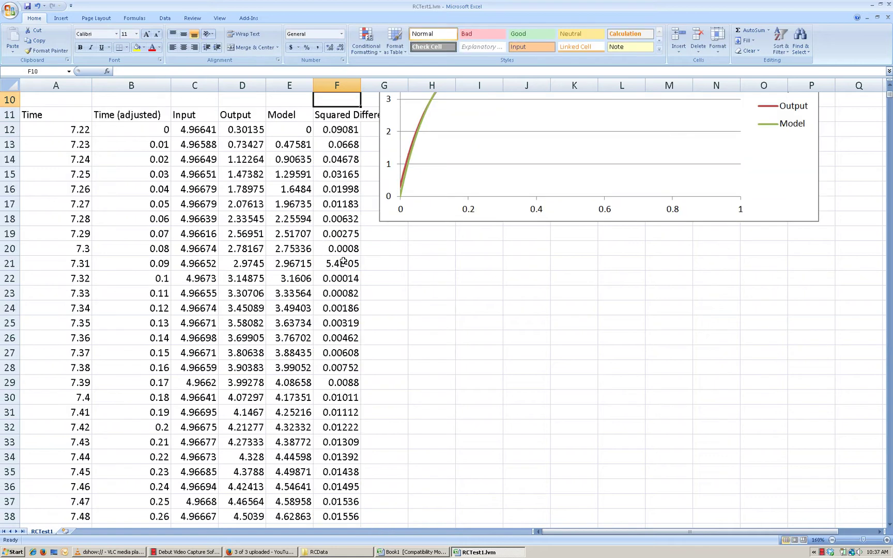
pyautogui.scroll(3, 343, 262)
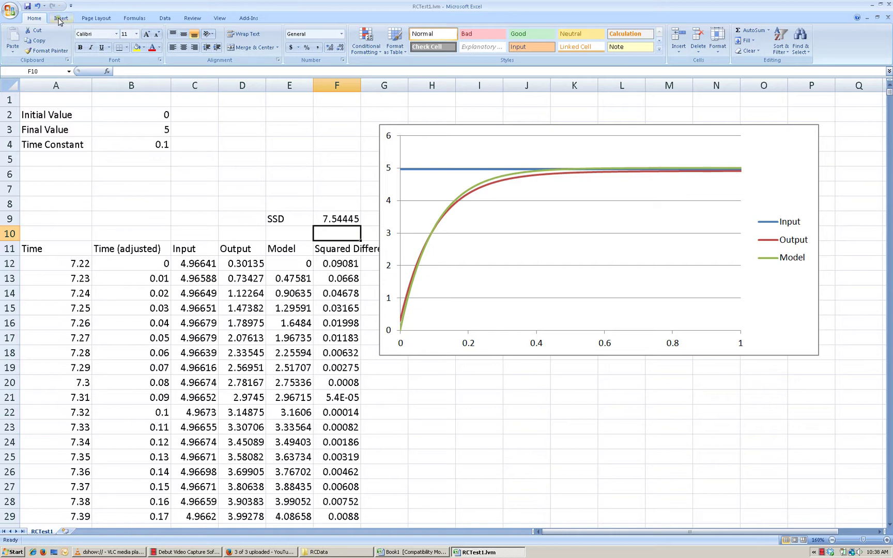
# Step: Open Solver, move its dialog beside the data, and set it to minimize target cell F9
pyautogui.click(165, 18)
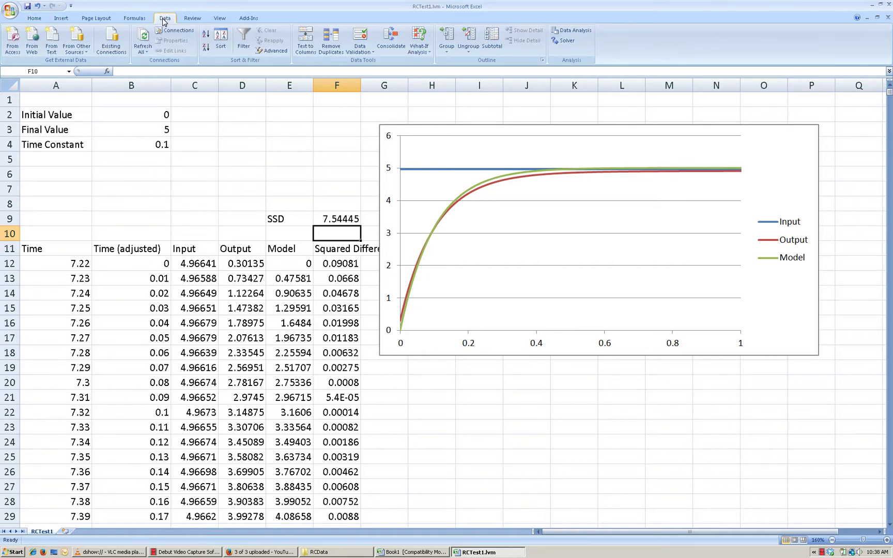
pyautogui.click(563, 41)
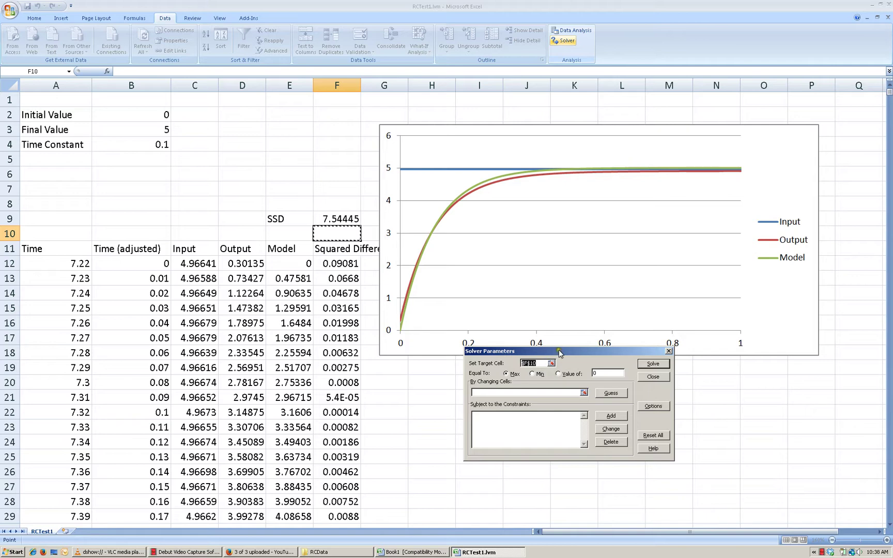
pyautogui.moveTo(559, 352); pyautogui.dragTo(490, 192)
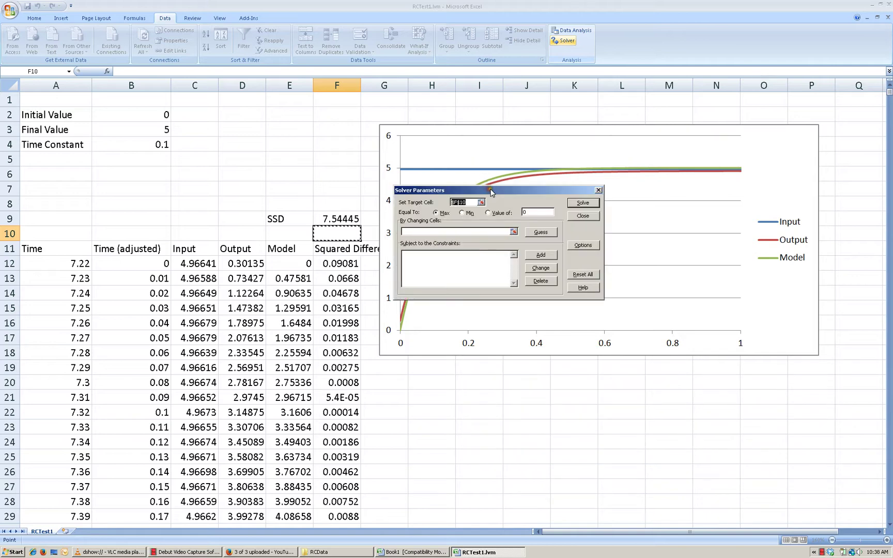
pyautogui.click(344, 219)
pyautogui.click(461, 213)
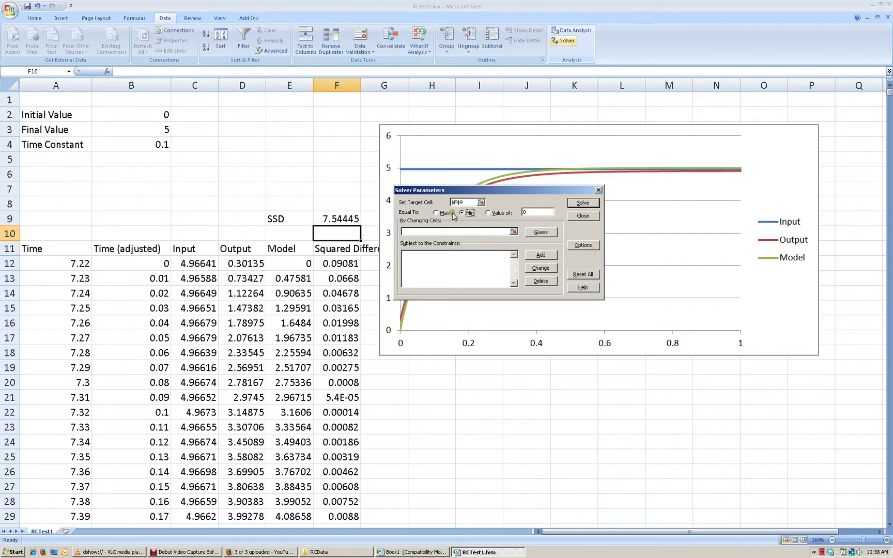
# Step: Assign the Time Constant cell B4 as Solver's changing cell, solve, and keep the solution
pyautogui.click(514, 232)
pyautogui.click(149, 144)
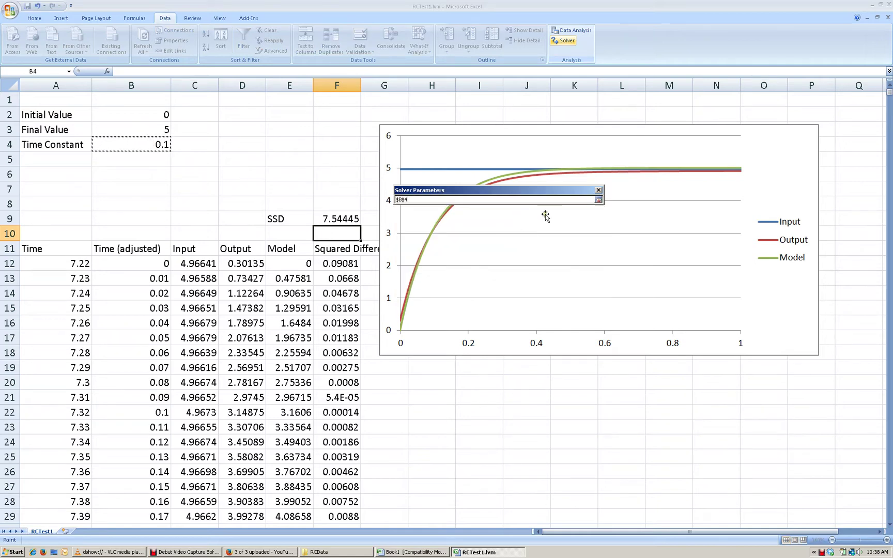
pyautogui.click(598, 199)
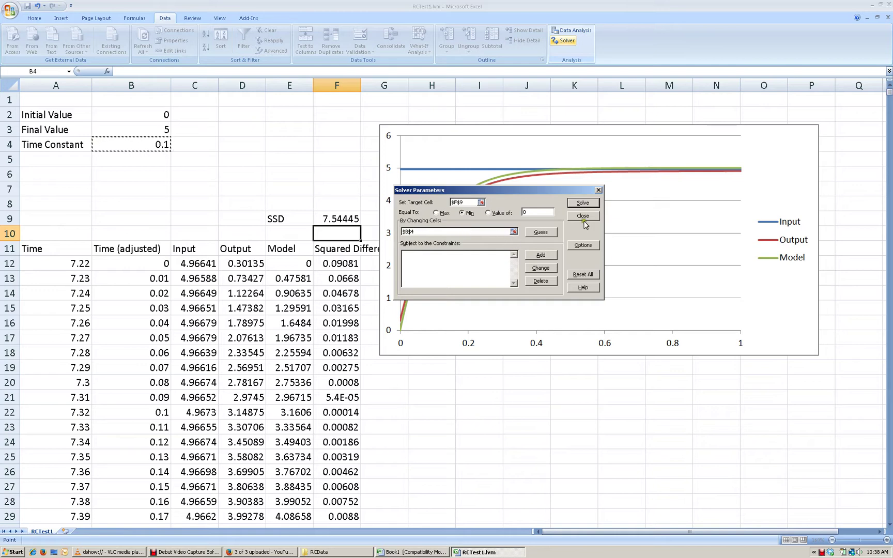
pyautogui.click(586, 203)
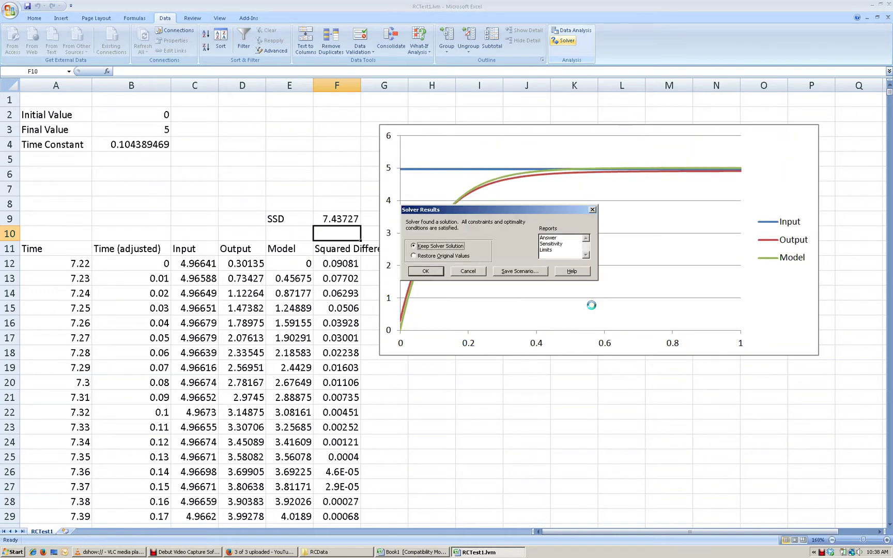
pyautogui.click(437, 271)
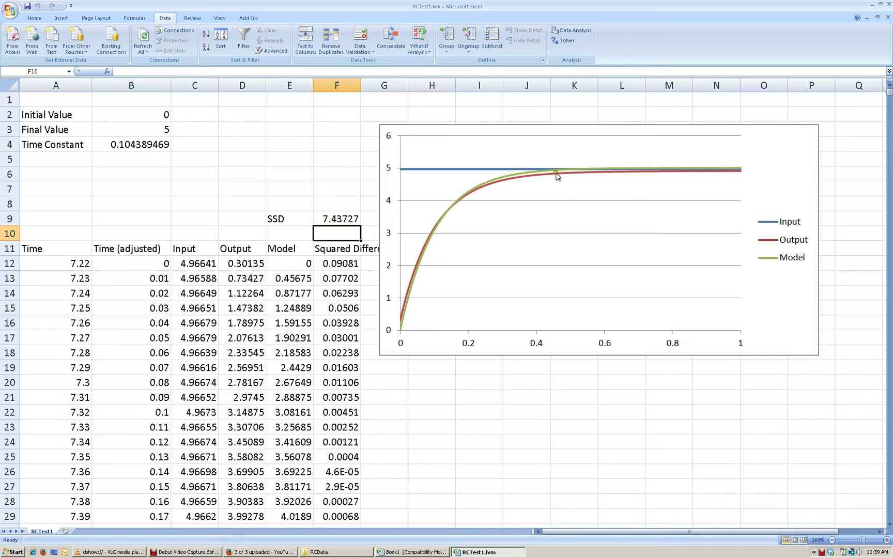
# Step: Examine the first and last Output values in column D and the circuit sketch in VLC media player, and return to the RCTest1 worksheet
pyautogui.click(237, 264)
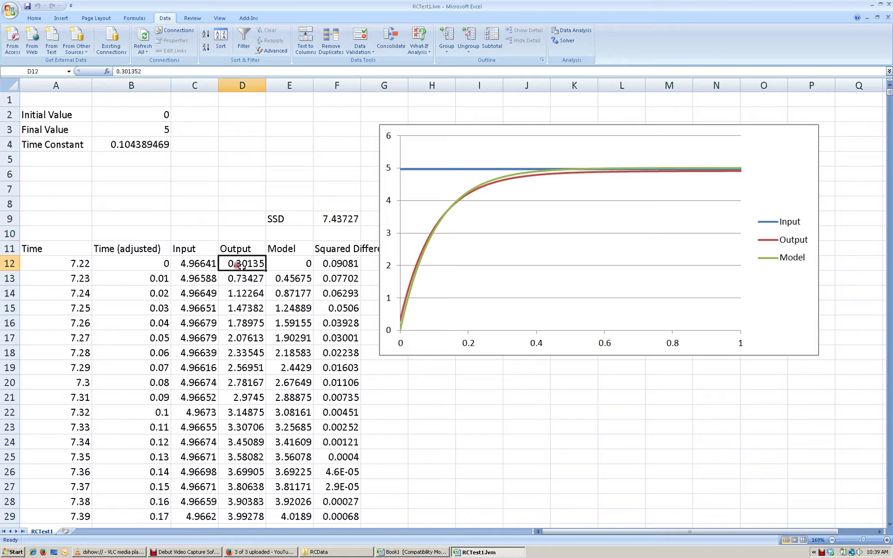
pyautogui.hotkey('ctrl', 'Down')
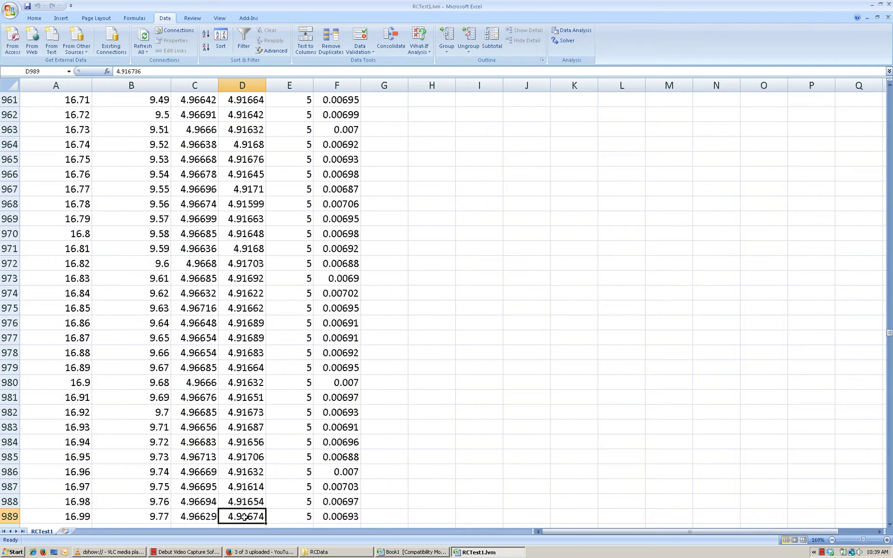
pyautogui.hotkey('ctrl', 'Up')
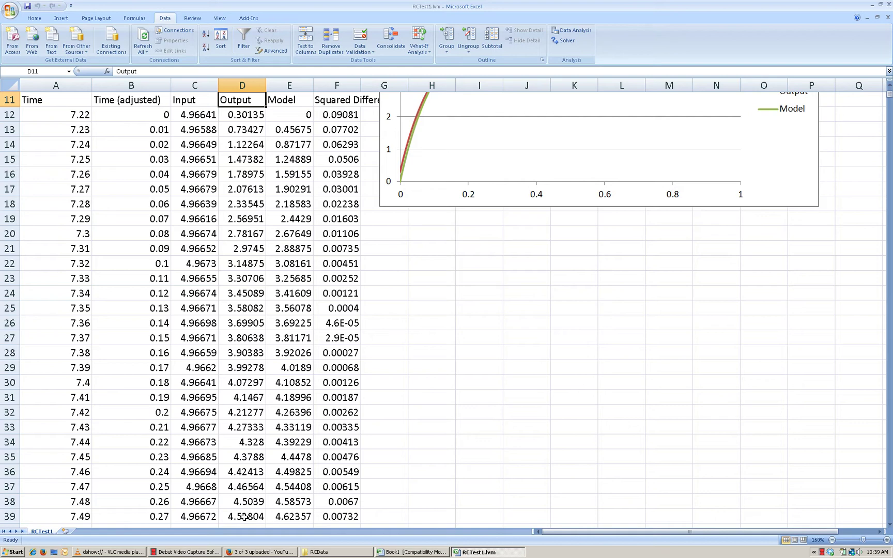
pyautogui.hotkey('ctrl', 'Up')
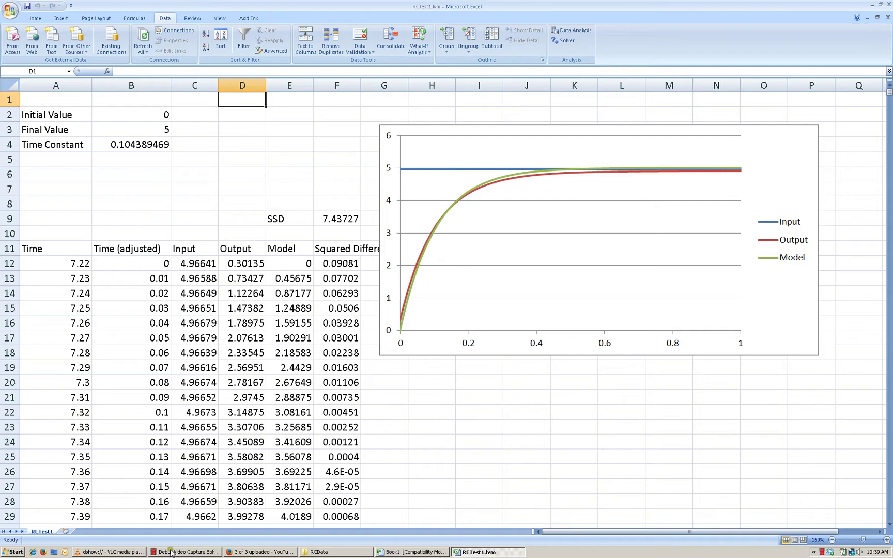
pyautogui.click(110, 551)
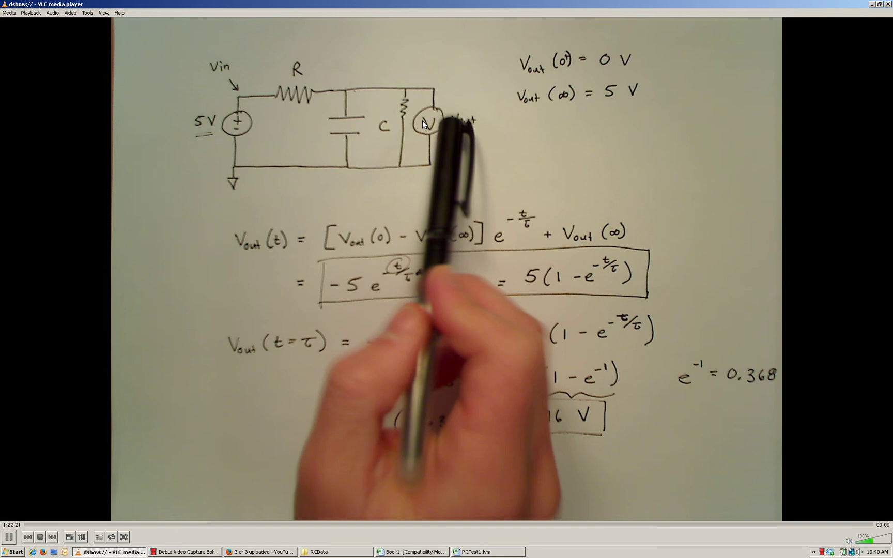
pyautogui.click(493, 552)
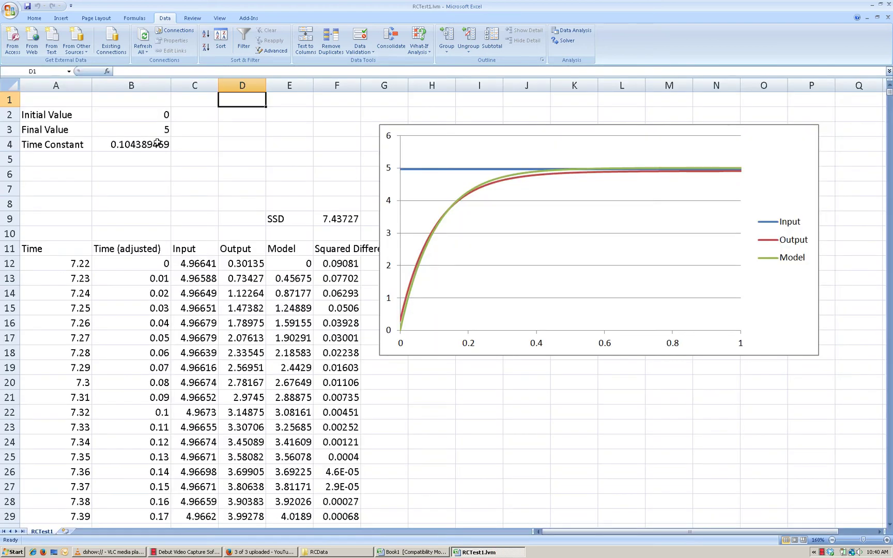
# Step: Rerun Solver with both Final Value and Time Constant, B3:B4, as changing cells and keep the solution
pyautogui.click(558, 41)
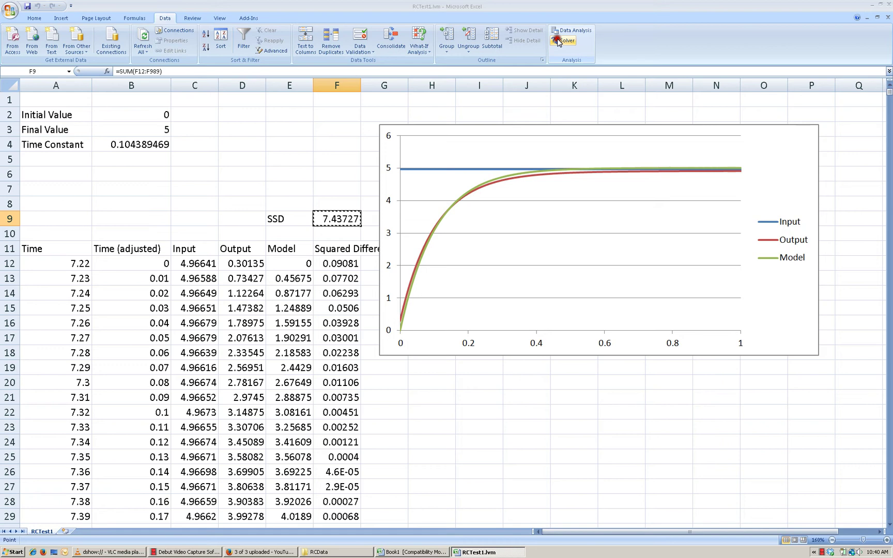
pyautogui.click(515, 233)
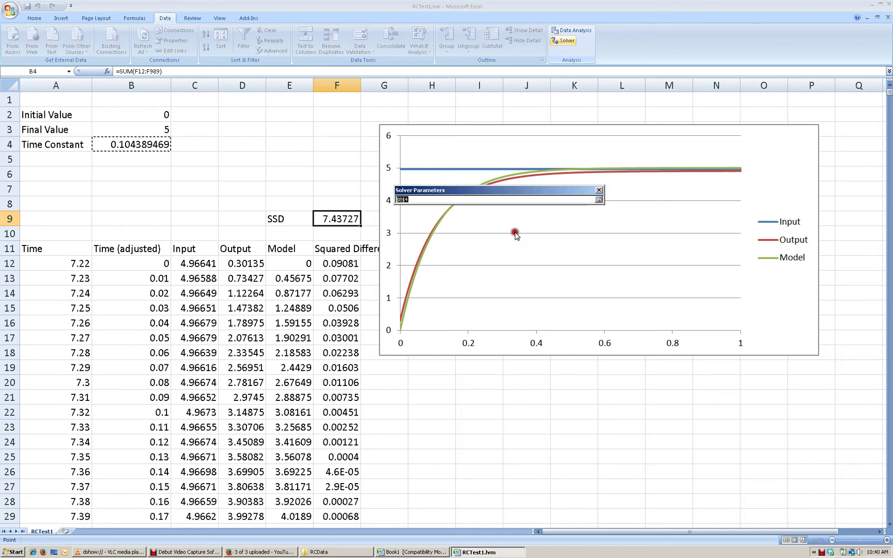
pyautogui.hotkey('shift', 'Up')
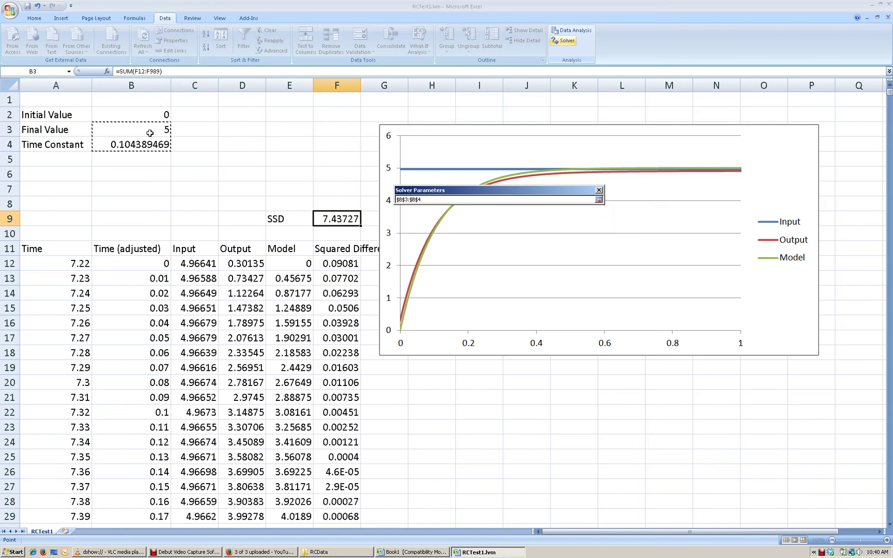
pyautogui.click(598, 199)
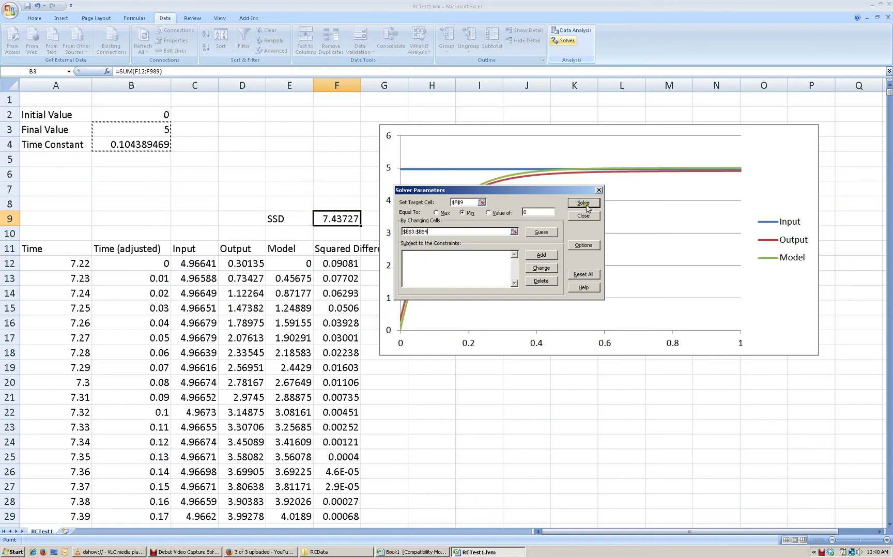
pyautogui.click(586, 205)
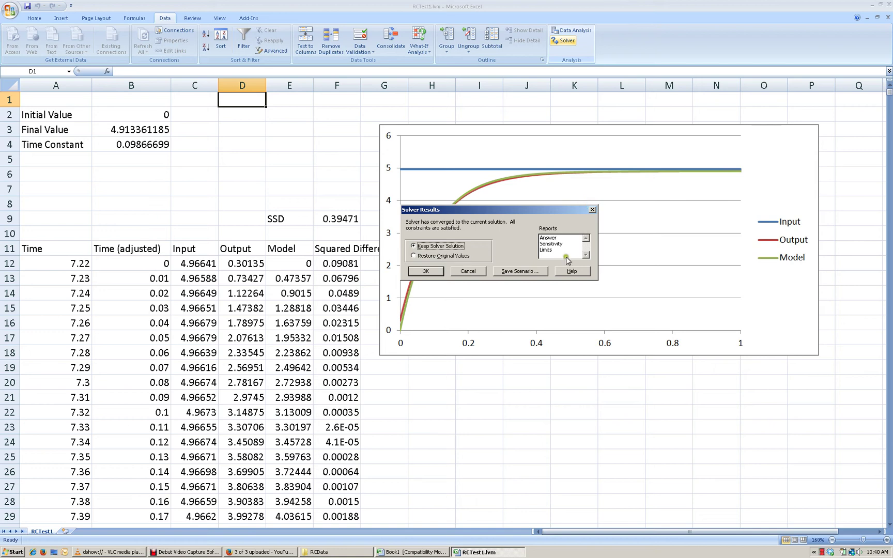
pyautogui.click(431, 273)
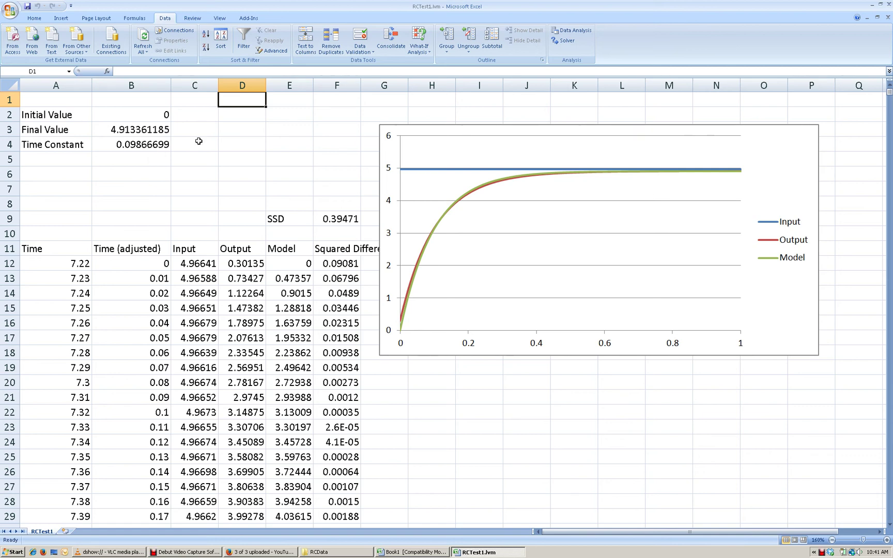
# Step: Rerun Solver with all three parameters, B2:B4, as changing cells and keep the solution
pyautogui.click(566, 41)
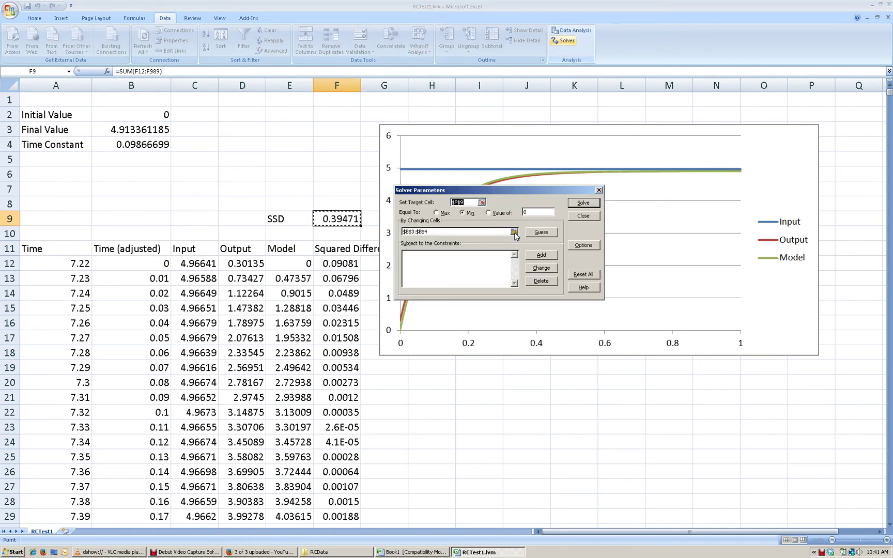
pyautogui.click(514, 232)
pyautogui.moveTo(128, 114); pyautogui.dragTo(128, 151)
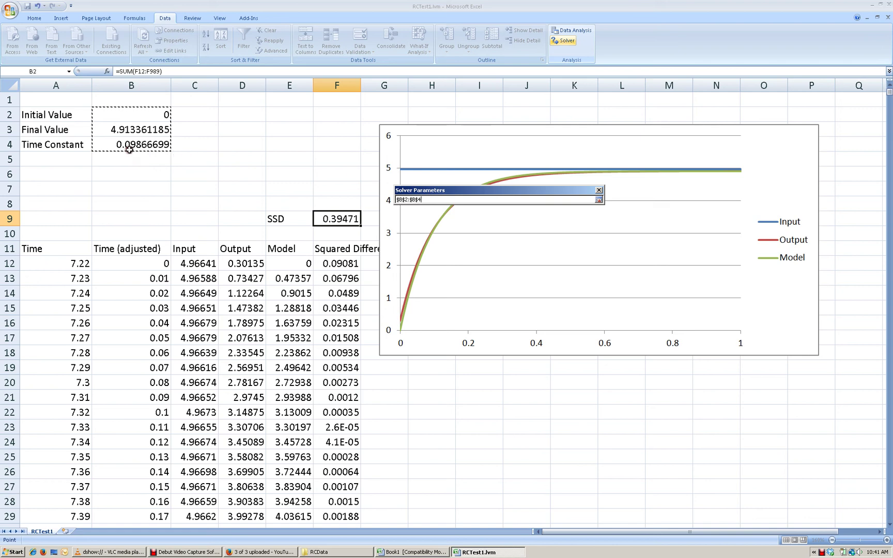
pyautogui.click(598, 200)
pyautogui.click(584, 202)
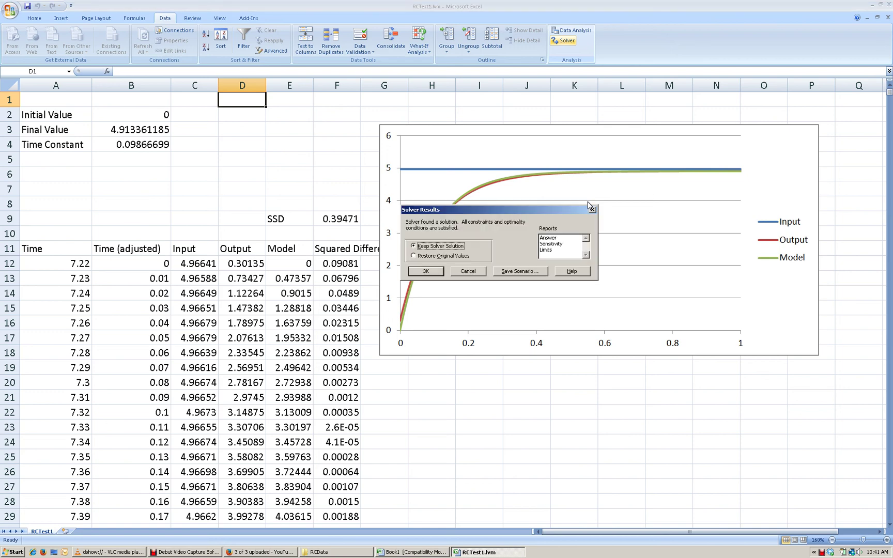
pyautogui.click(418, 272)
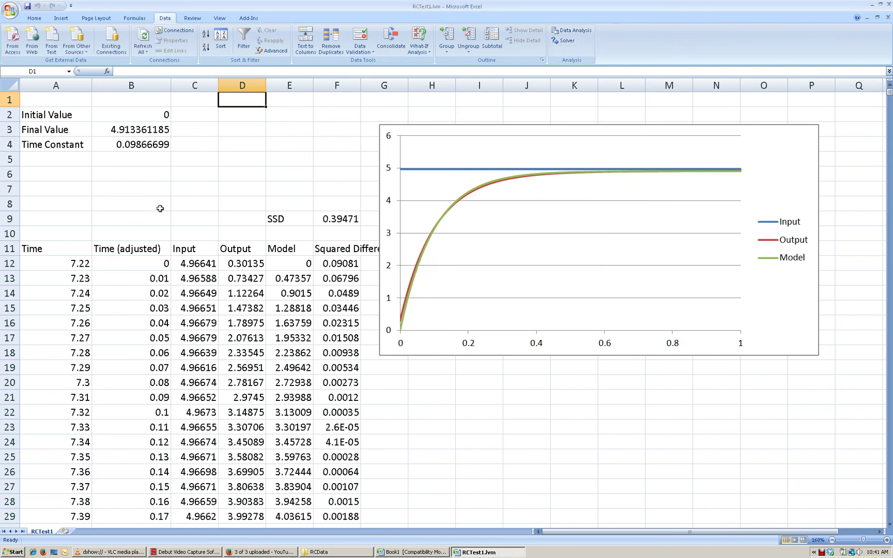
# Step: Inspect the Initial Value and Final Value cells, and switch to VLC media player to compare them with the handwritten circuit model
pyautogui.click(153, 115)
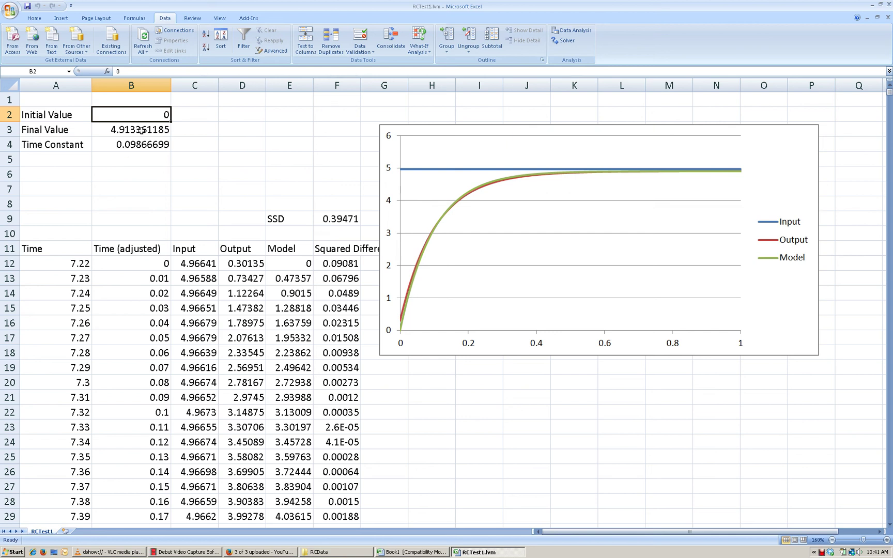
pyautogui.click(115, 129)
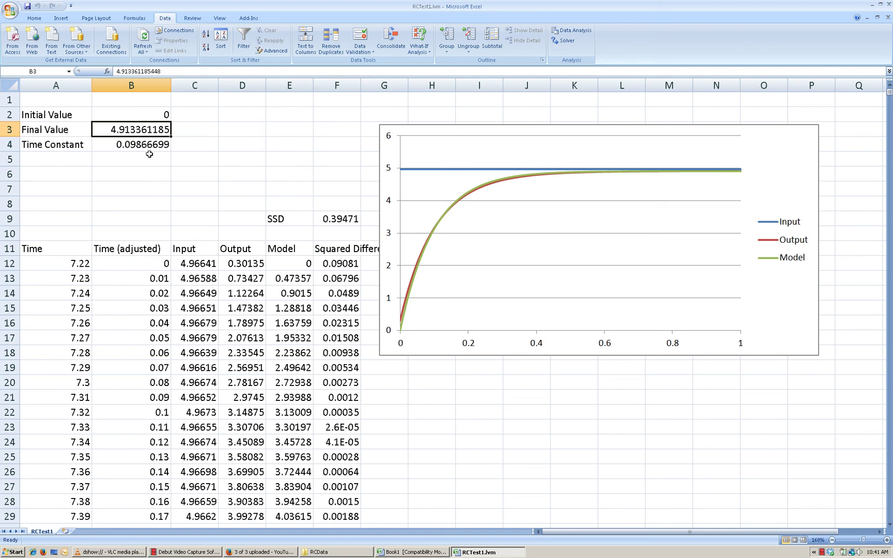
pyautogui.click(127, 552)
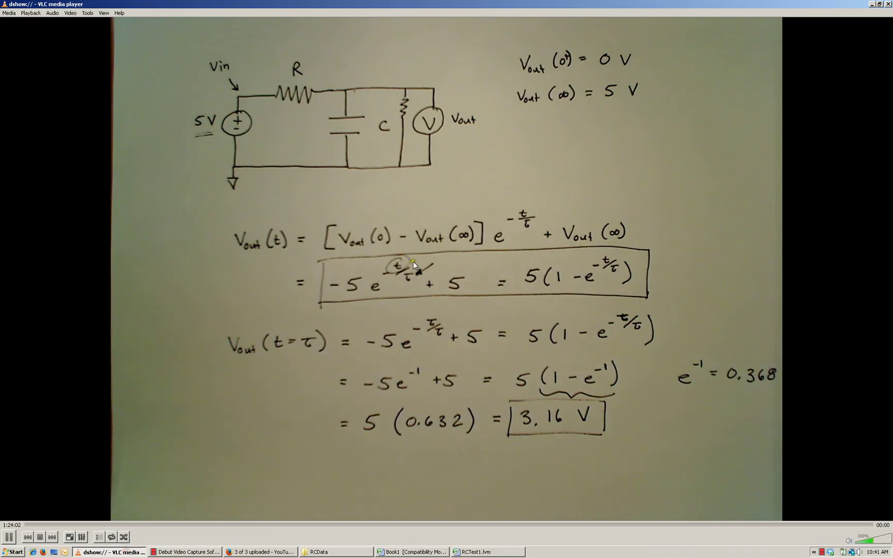